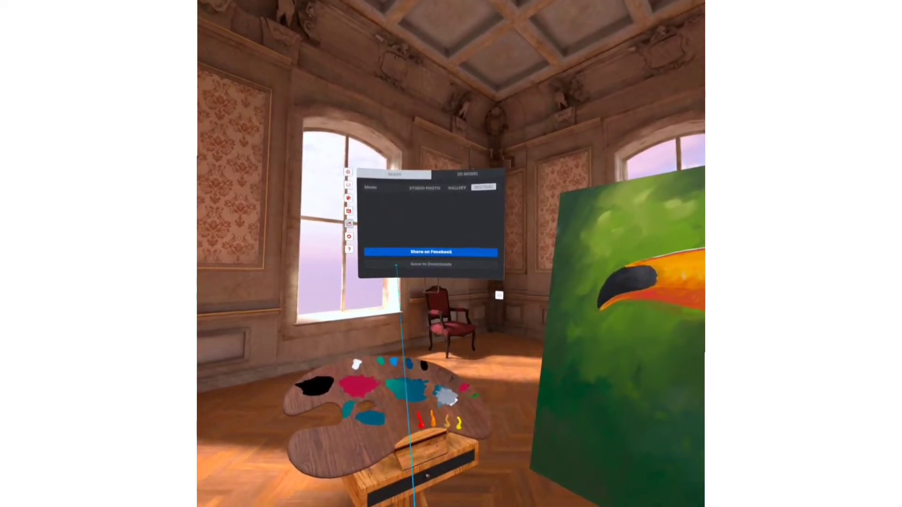
# - Save the finished toucan painting from Vermillion to the Downloads folder
pyautogui.click(396, 265)
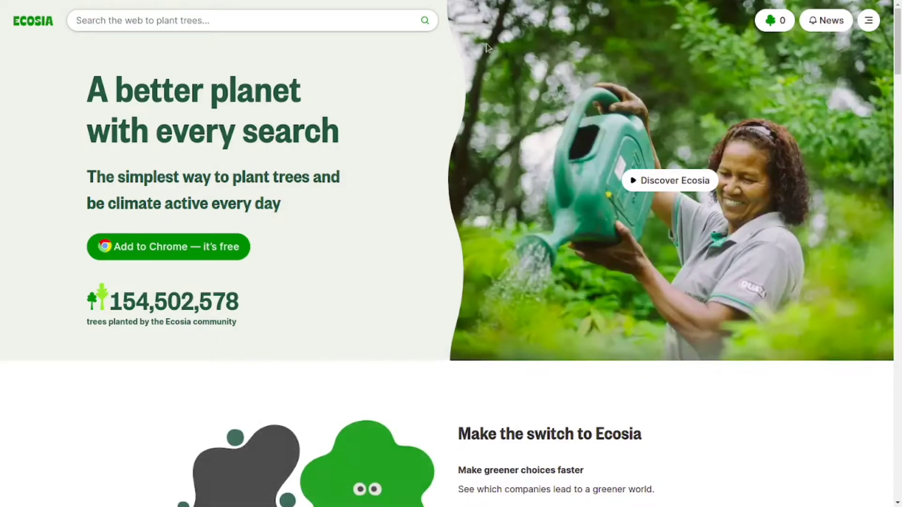
# - Search Ecosia for 'photopea' and open the Photopea | Online Photo Editor result
pyautogui.click(314, 24)
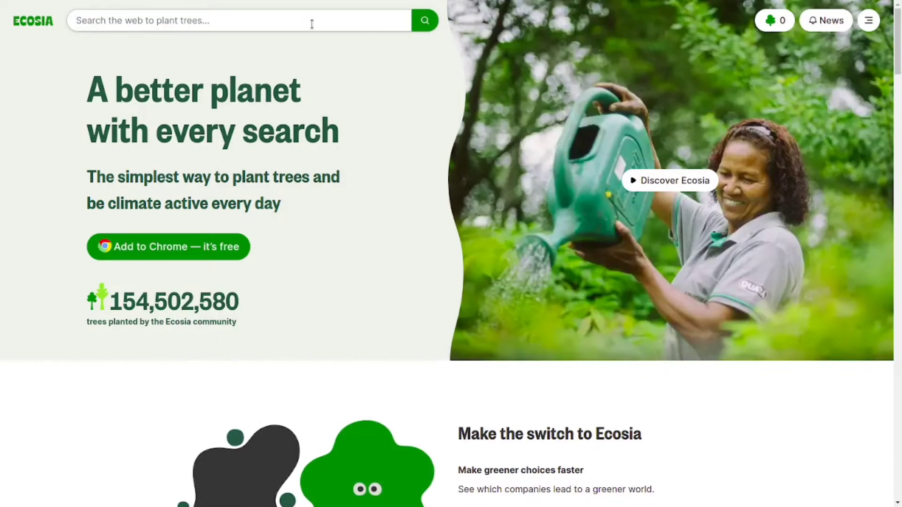
pyautogui.write('photopea')
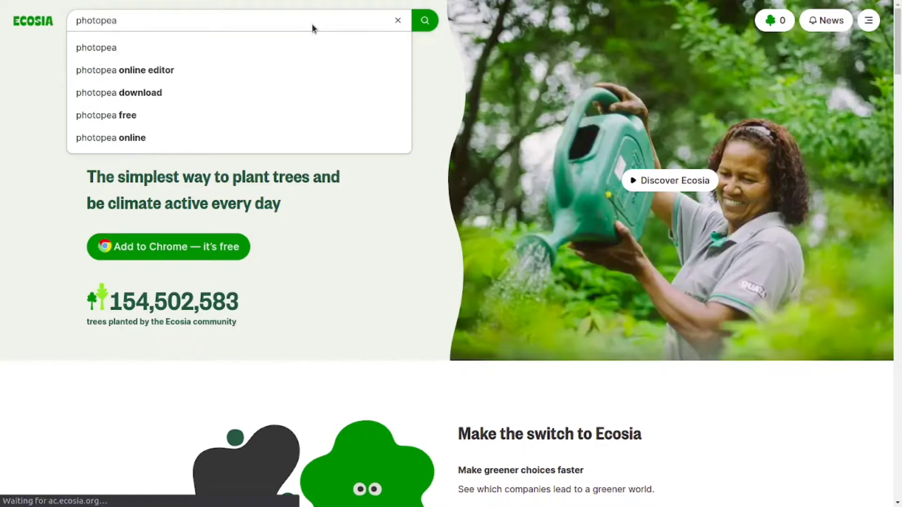
pyautogui.click(428, 25)
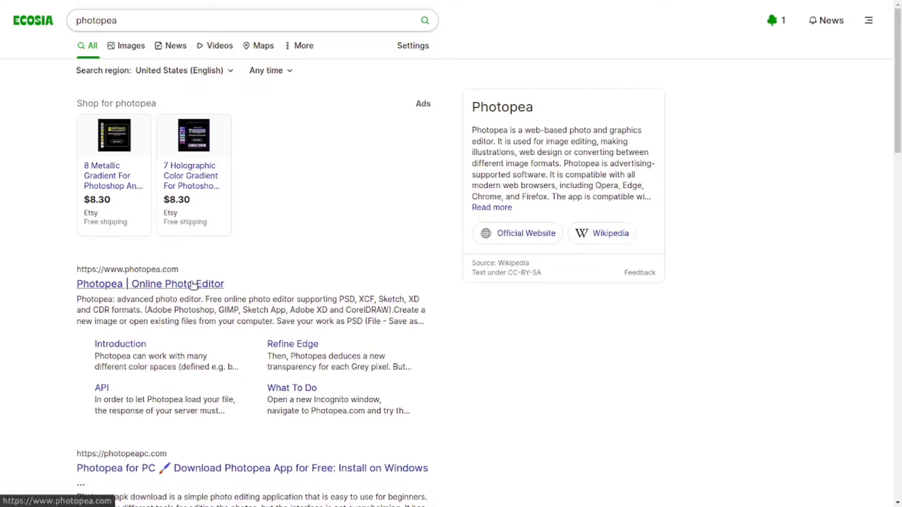
pyautogui.click(154, 285)
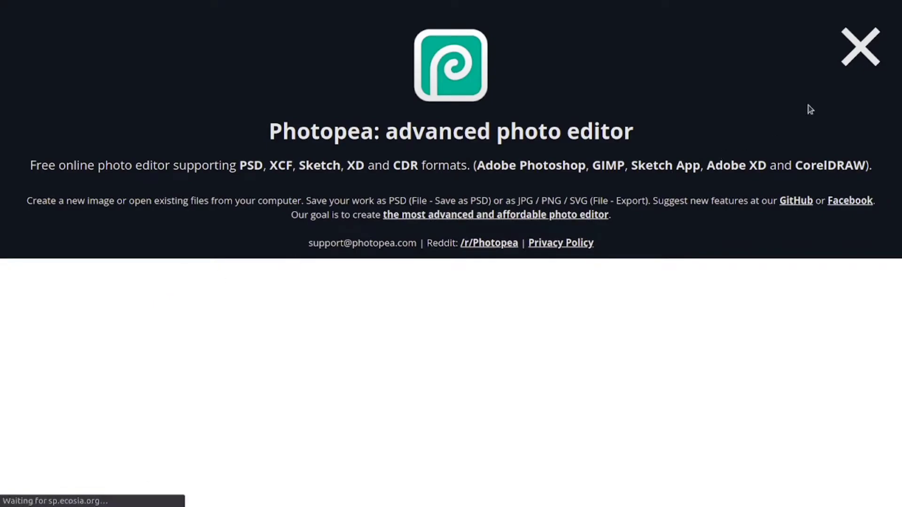
# - Dismiss the Photopea intro splash screen
pyautogui.click(874, 46)
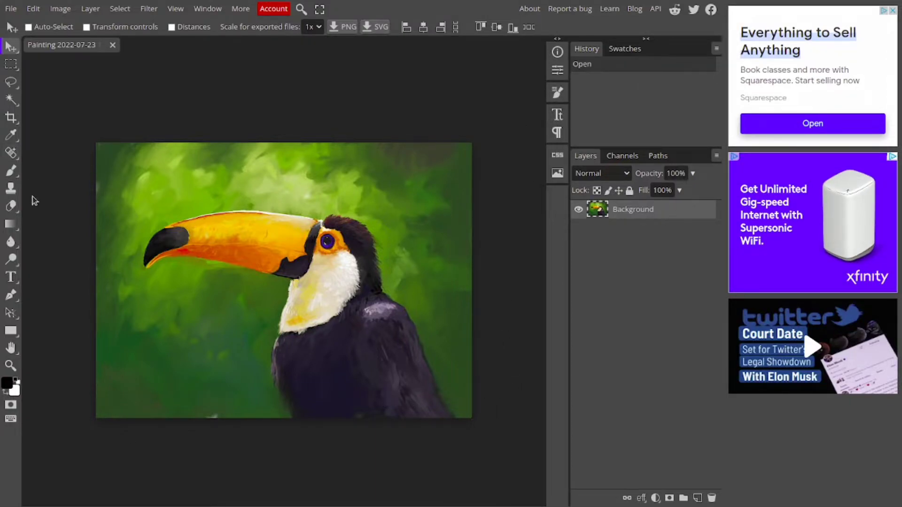
pyautogui.scroll(2, 188, 301)
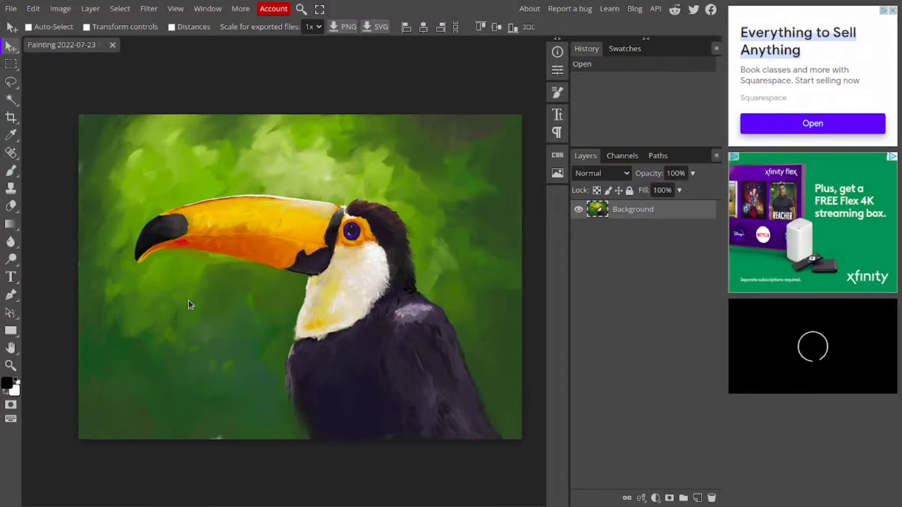
pyautogui.scroll(2, 188, 301)
pyautogui.scroll(3, 348, 238)
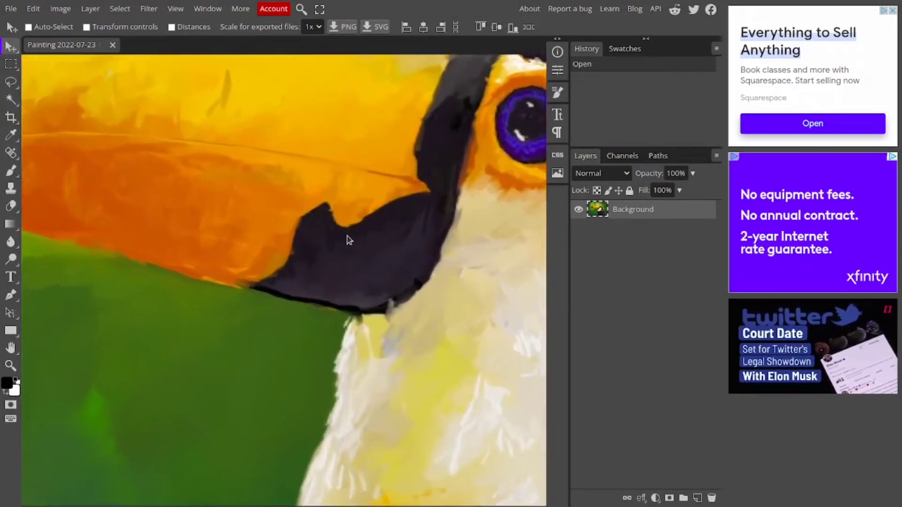
pyautogui.scroll(2, 308, 232)
pyautogui.scroll(-2, 308, 232)
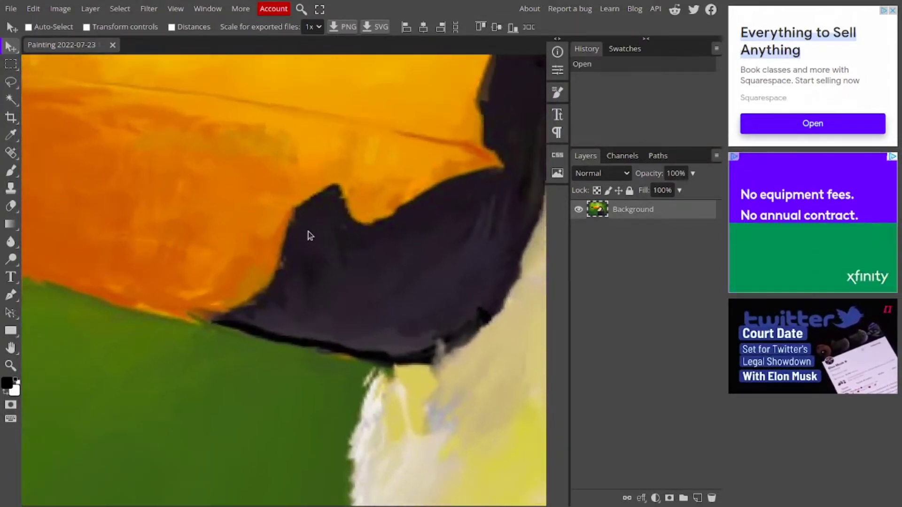
pyautogui.scroll(-6, 308, 232)
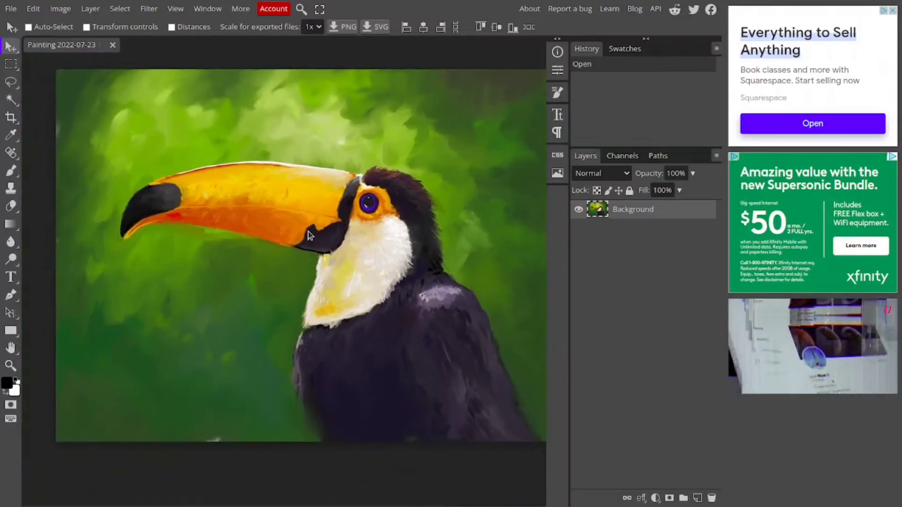
pyautogui.scroll(-1, 309, 232)
pyautogui.scroll(2, 369, 249)
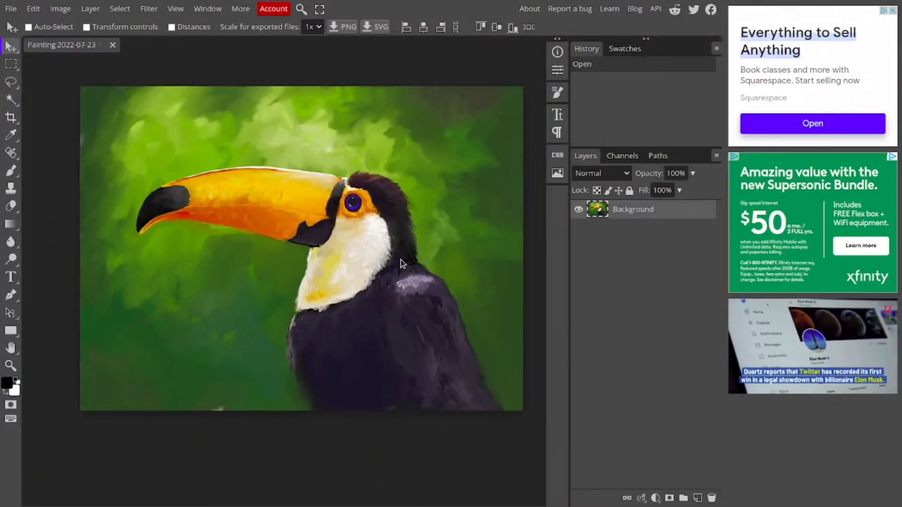
pyautogui.scroll(-3, 424, 264)
pyautogui.scroll(1, 502, 250)
pyautogui.scroll(1, 483, 229)
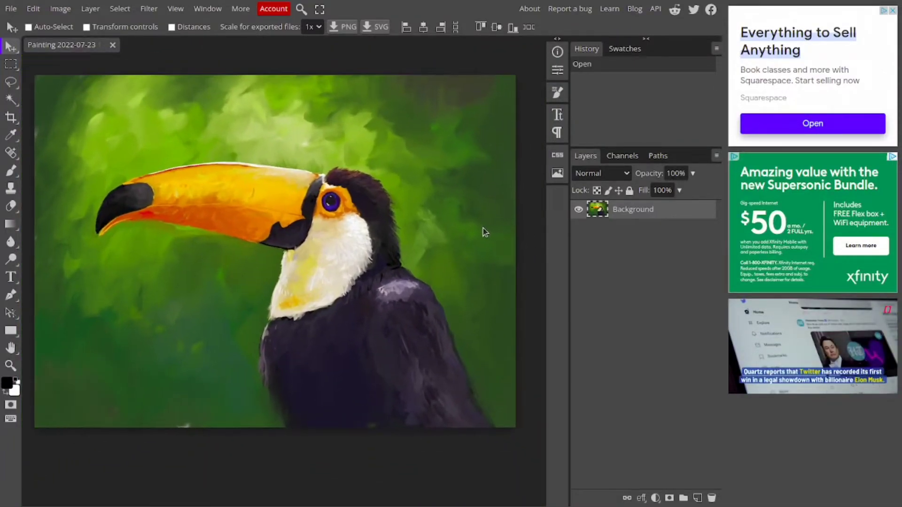
pyautogui.scroll(-1, 294, 205)
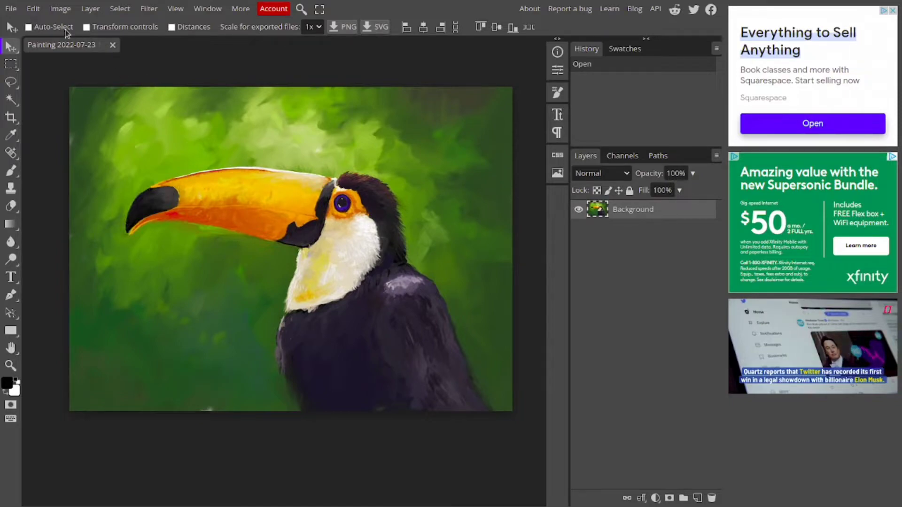
# - Resample the painting in Image Size to 125 DPI, shown in inches as 27.78 × 20.36
pyautogui.click(60, 9)
pyautogui.moveTo(124, 28)
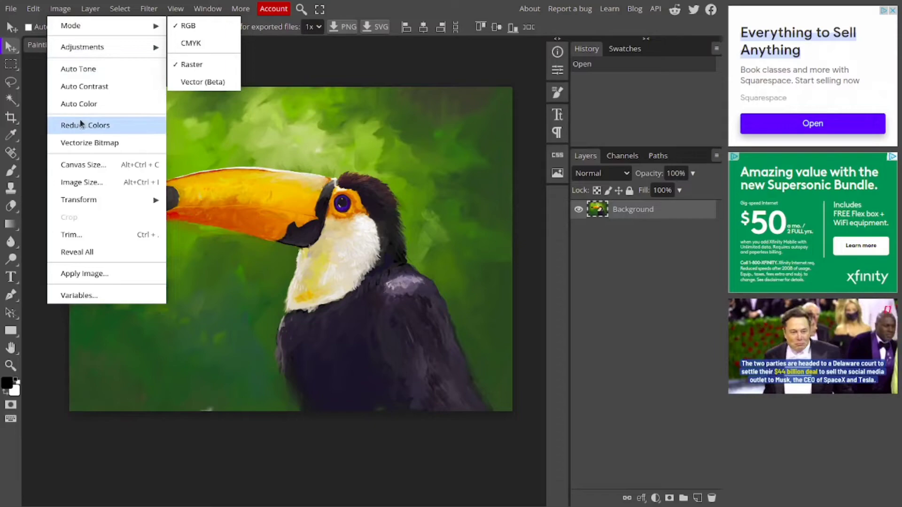
pyautogui.click(88, 183)
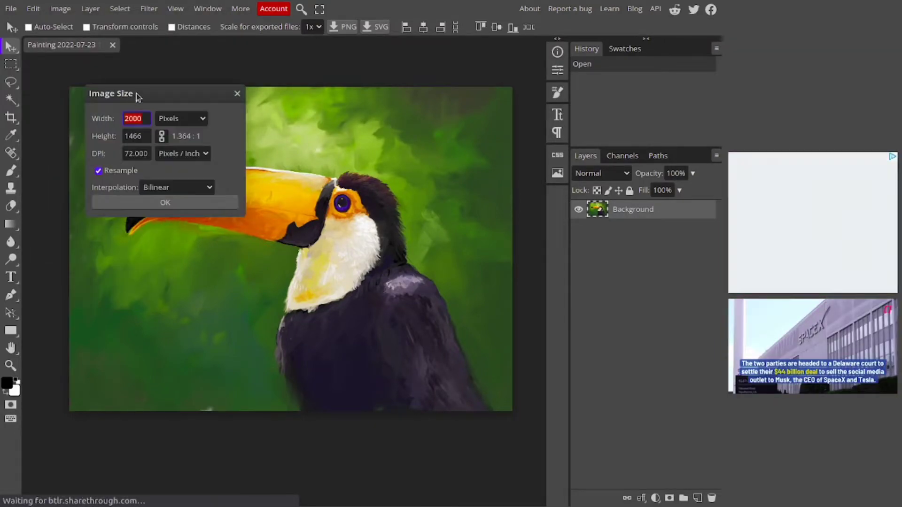
pyautogui.moveTo(135, 94); pyautogui.dragTo(295, 92)
pyautogui.click(318, 113)
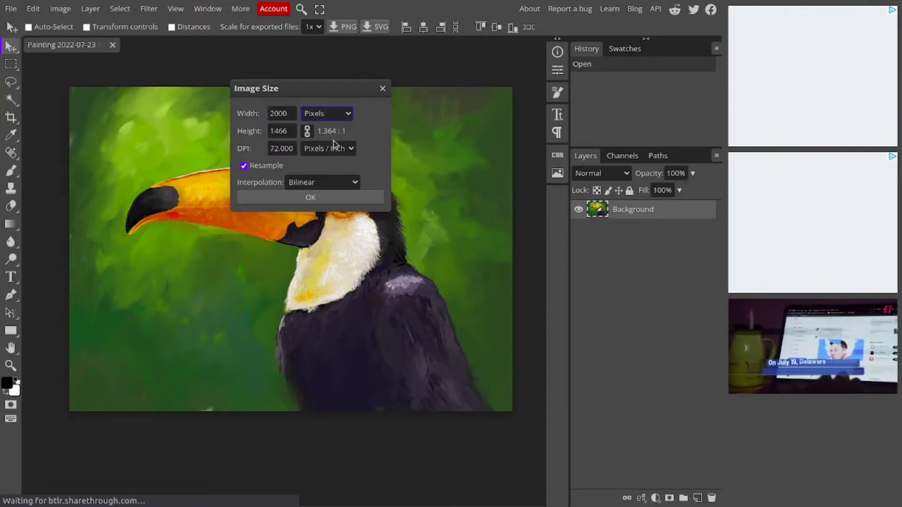
pyautogui.click(337, 155)
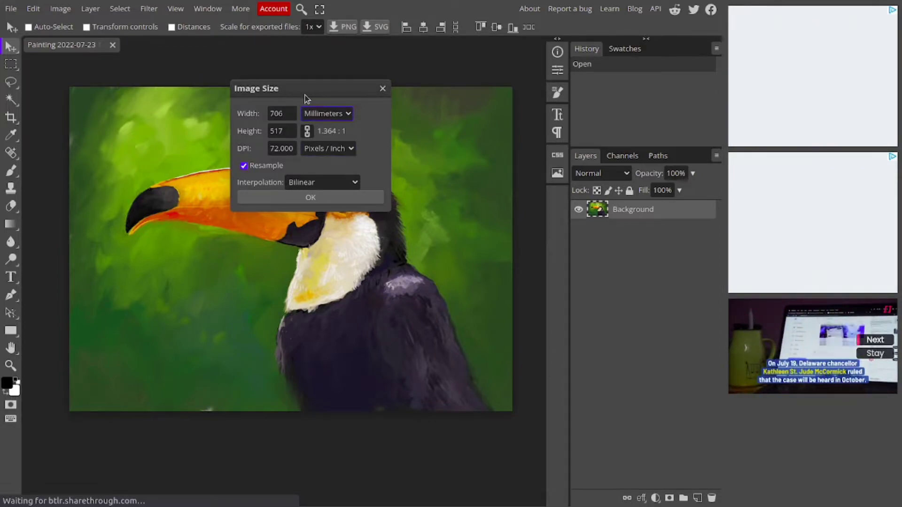
pyautogui.moveTo(306, 98); pyautogui.dragTo(414, 86)
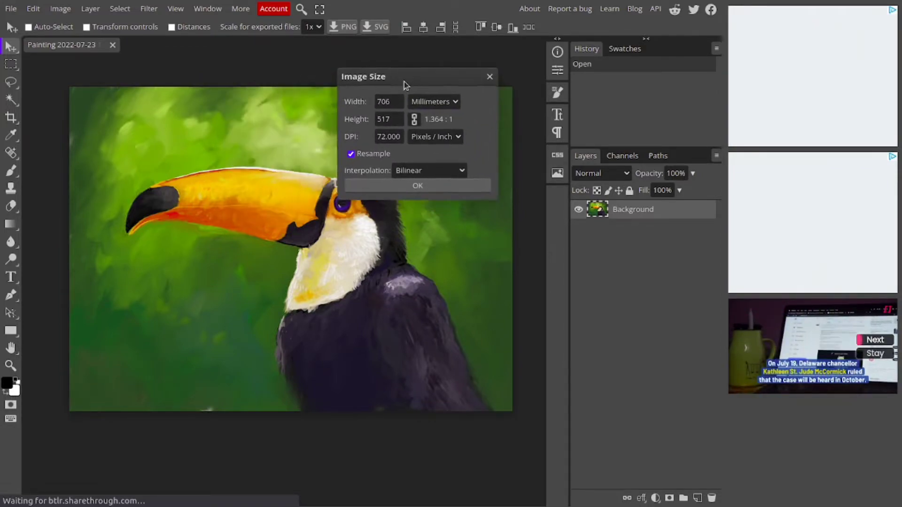
pyautogui.click(442, 141)
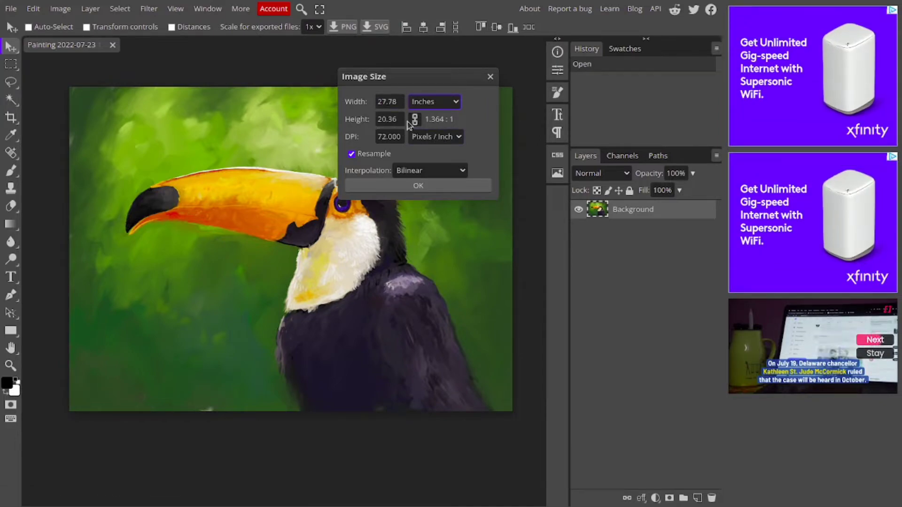
pyautogui.moveTo(371, 80); pyautogui.dragTo(399, 64)
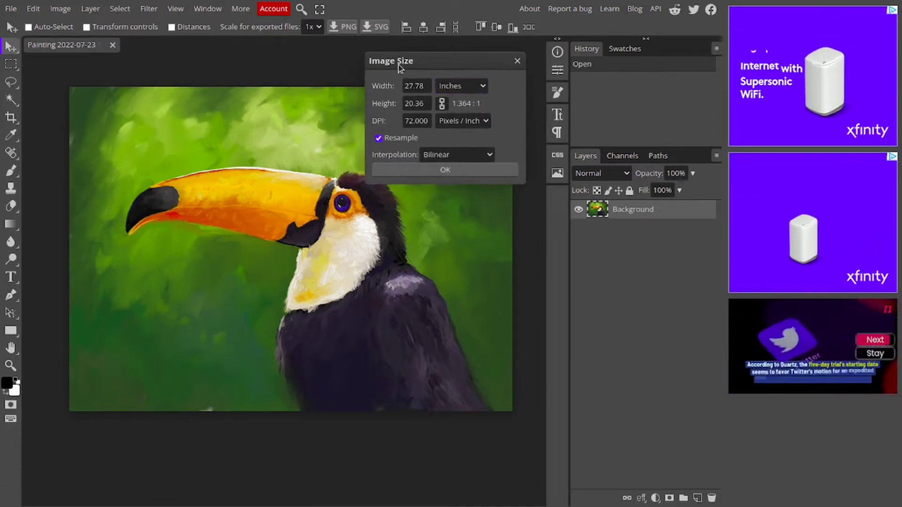
pyautogui.click(410, 119)
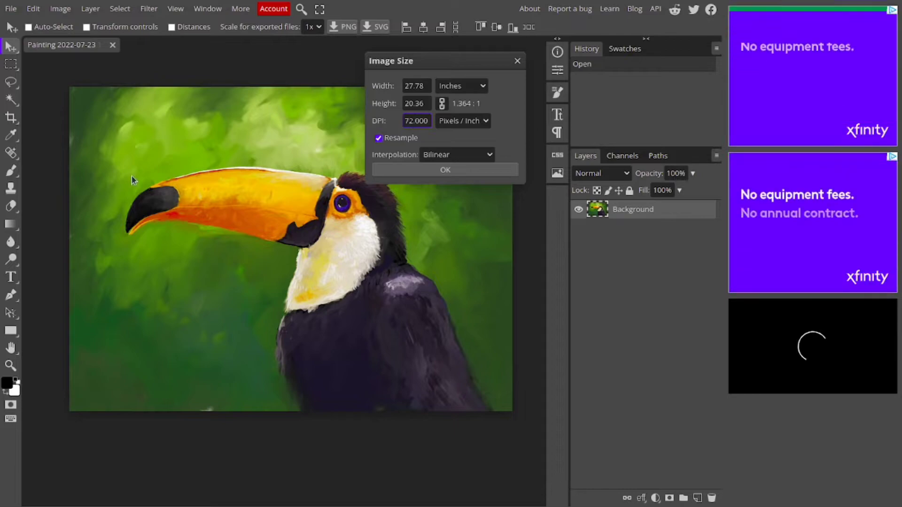
pyautogui.press('BackSpace')
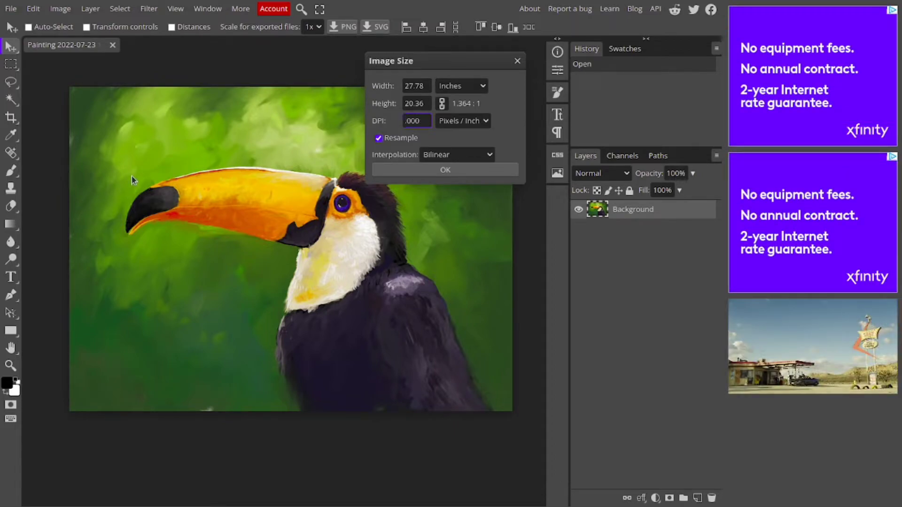
pyautogui.write('125')
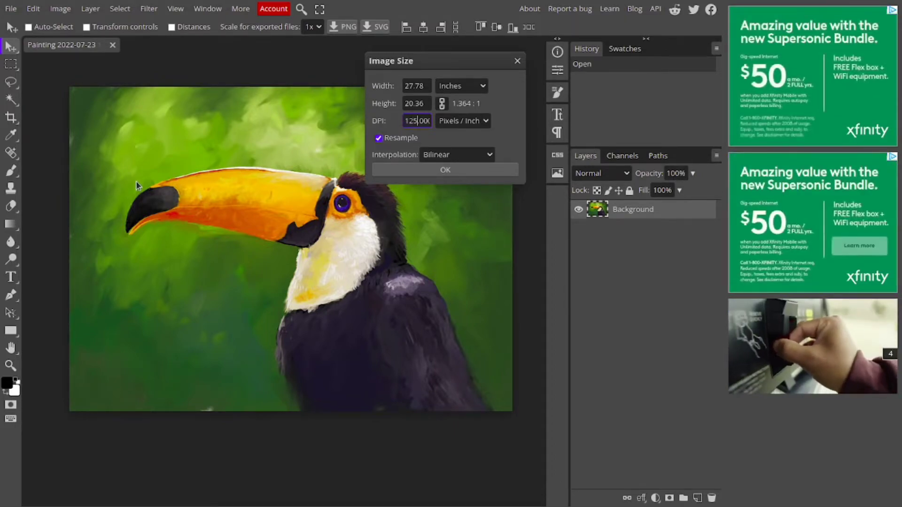
pyautogui.click(493, 175)
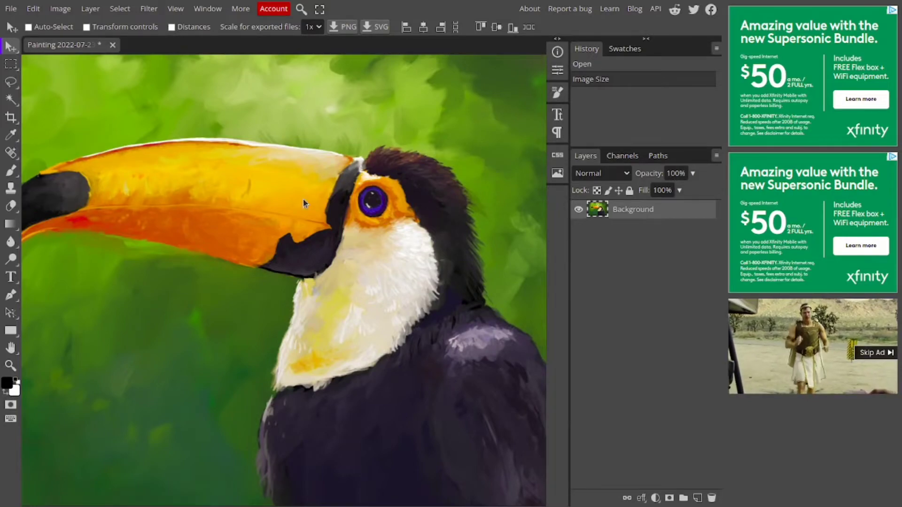
# - Scroll around the resized toucan painting to inspect it
pyautogui.scroll(8, 343, 199)
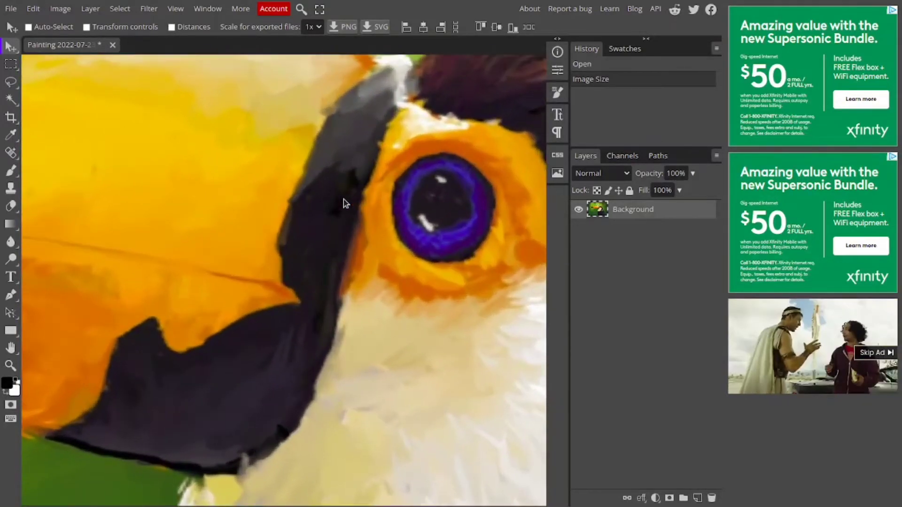
pyautogui.scroll(4, 359, 204)
pyautogui.scroll(-5, 360, 205)
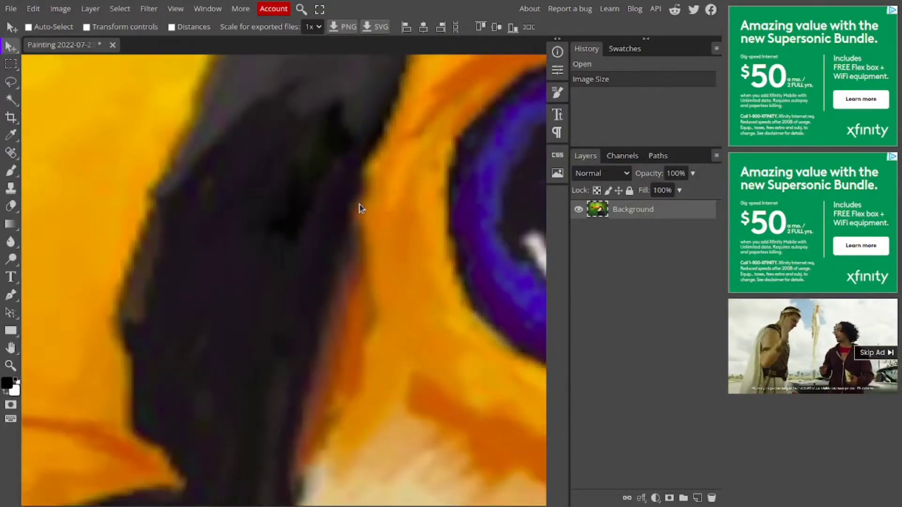
pyautogui.scroll(-8, 359, 207)
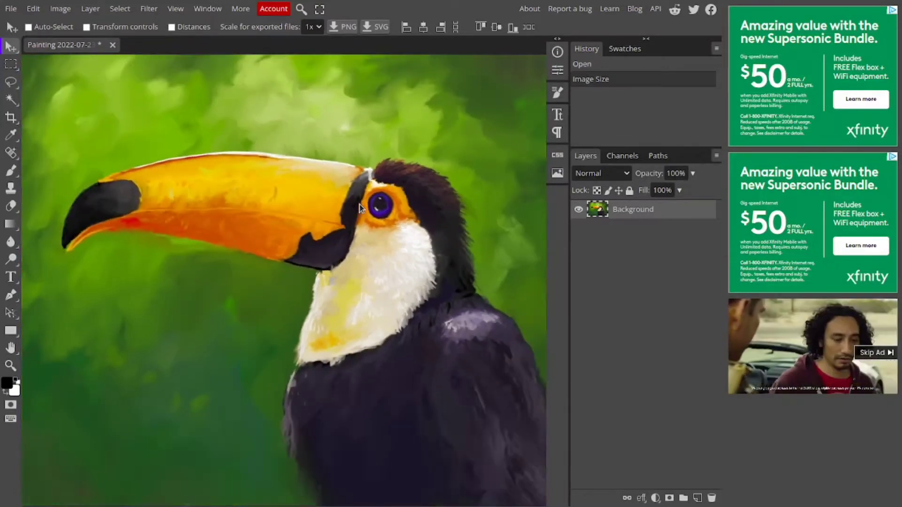
pyautogui.scroll(-2, 359, 205)
pyautogui.scroll(1, 407, 283)
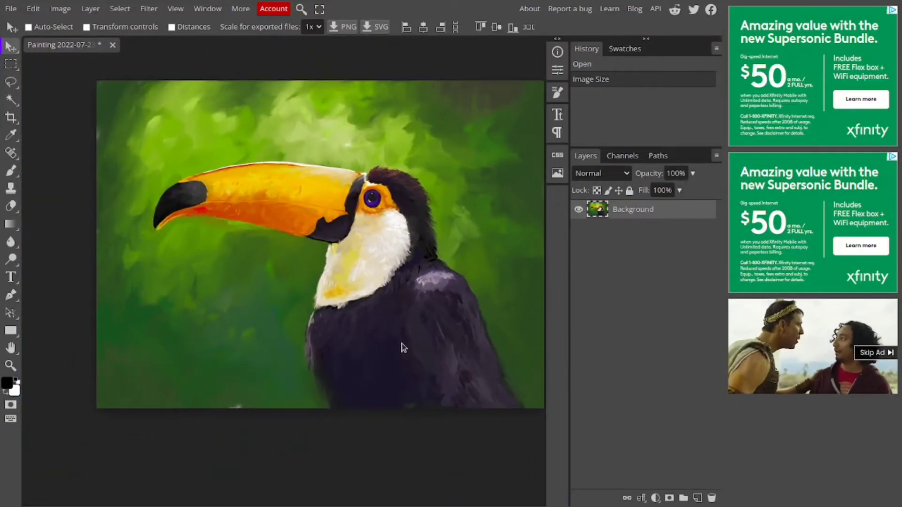
pyautogui.scroll(-1, 402, 347)
pyautogui.hscroll(2, 422, 286)
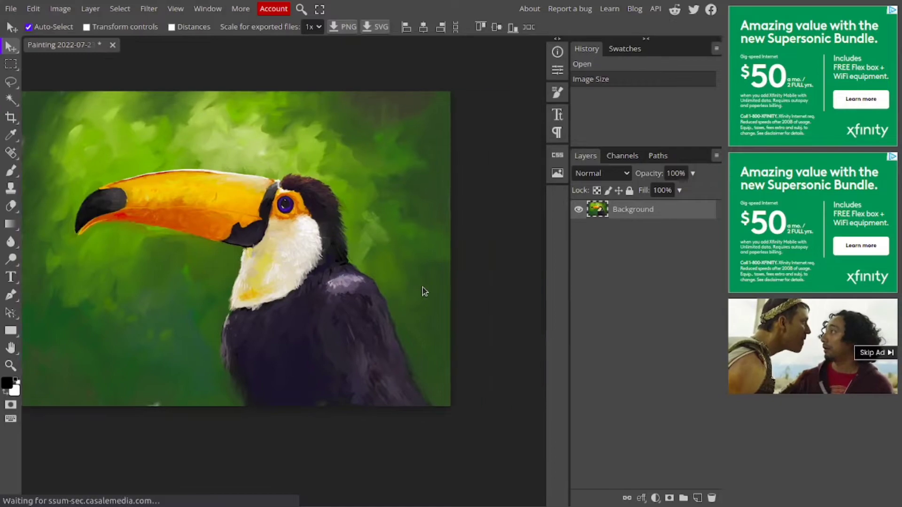
pyautogui.hscroll(-4, 415, 293)
pyautogui.hscroll(1, 415, 293)
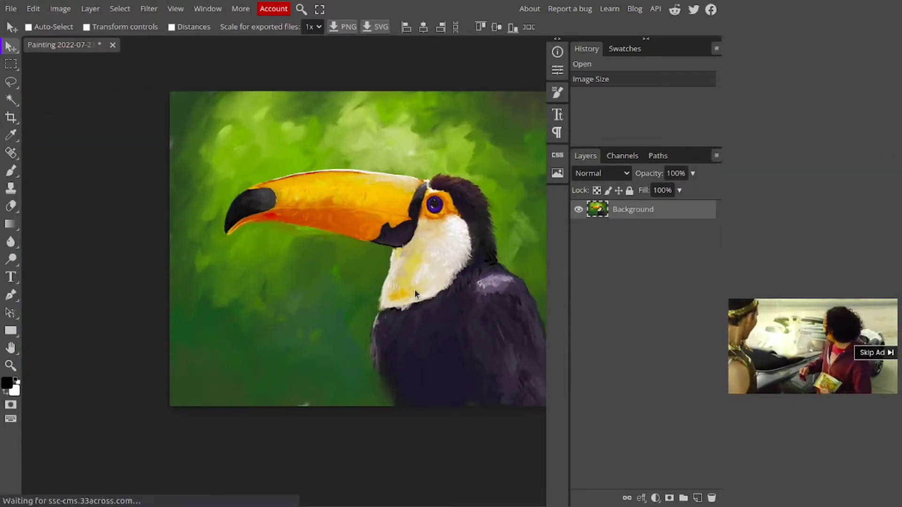
pyautogui.hscroll(1, 415, 293)
pyautogui.hscroll(2, 415, 293)
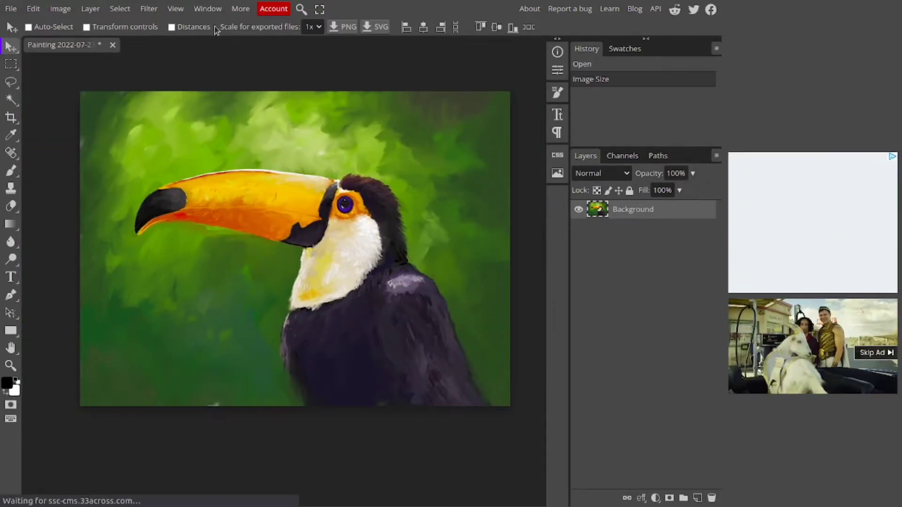
# - Apply Filter > Sharpen > Sharpen and zoom on the toucan's eye to check detail
pyautogui.click(148, 9)
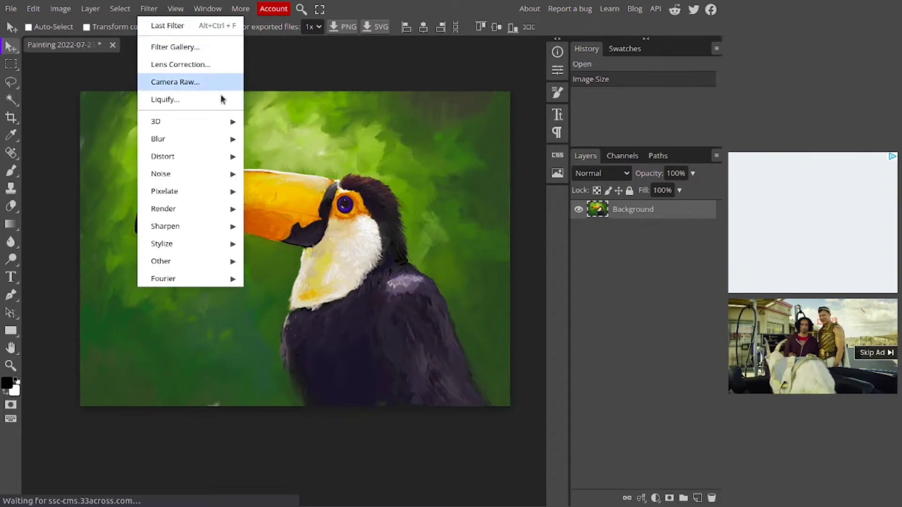
pyautogui.moveTo(232, 226)
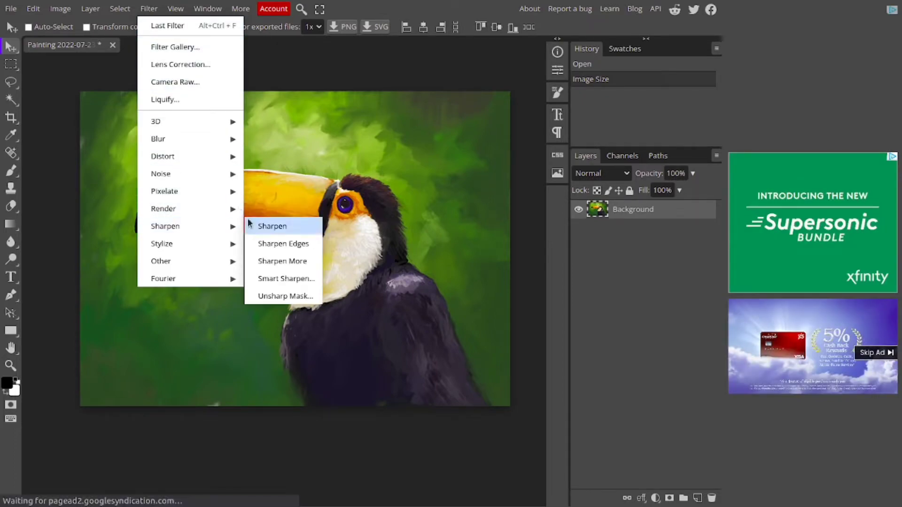
pyautogui.click(271, 235)
pyautogui.scroll(5, 364, 256)
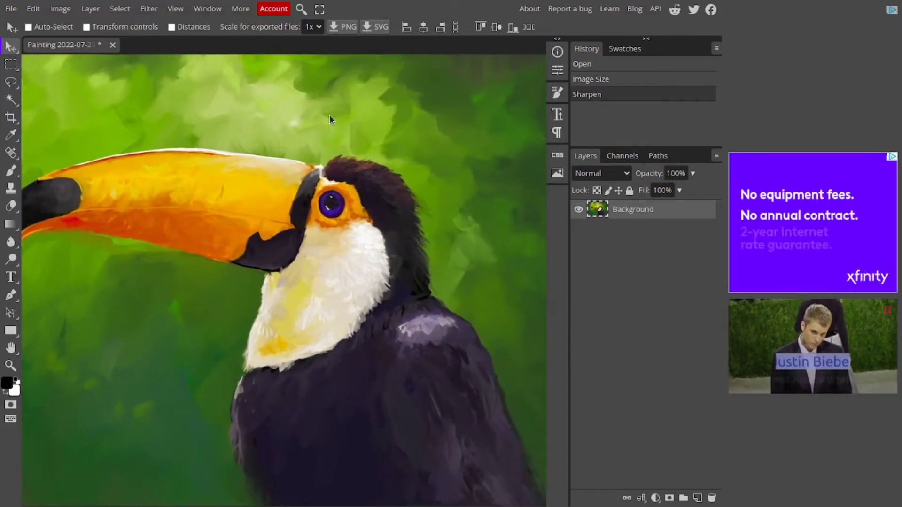
pyautogui.scroll(2, 380, 257)
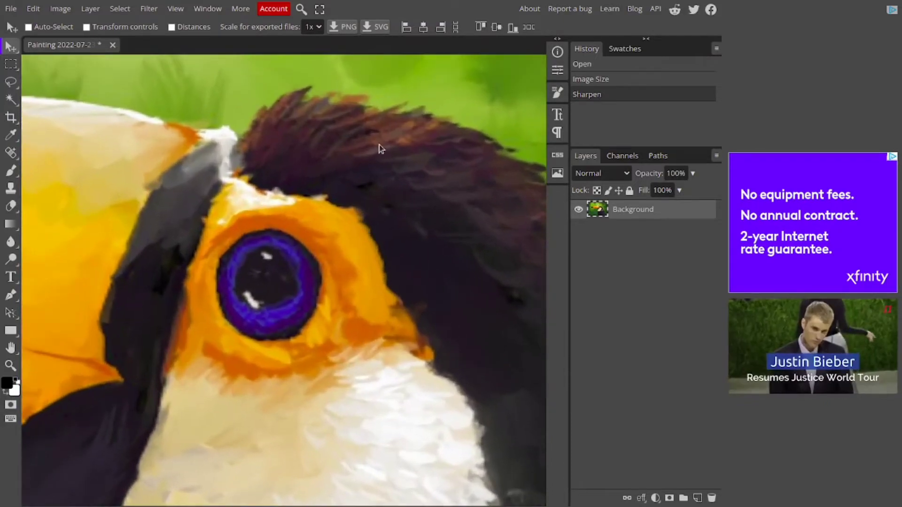
pyautogui.scroll(-6, 339, 263)
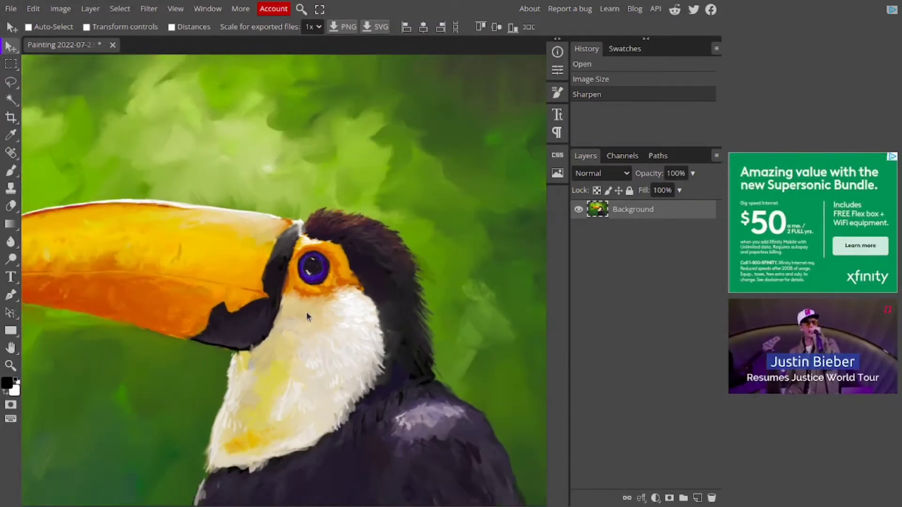
pyautogui.scroll(-2, 308, 316)
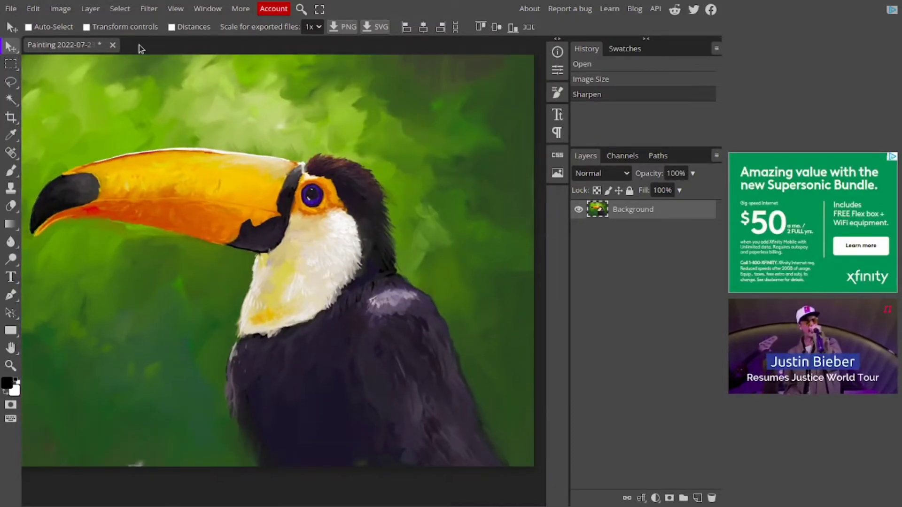
# - Apply Filter > Sharpen > Sharpen Edges, then zoom on the eye to compare
pyautogui.click(144, 9)
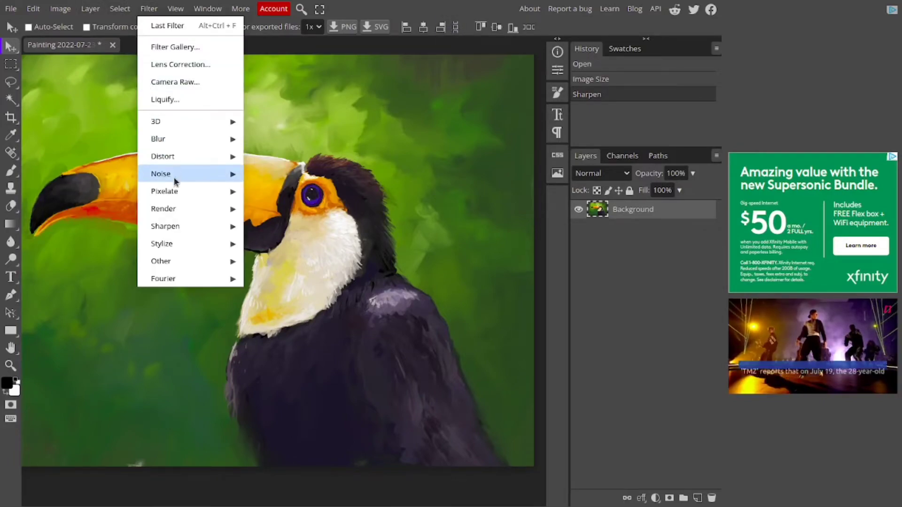
pyautogui.moveTo(234, 226)
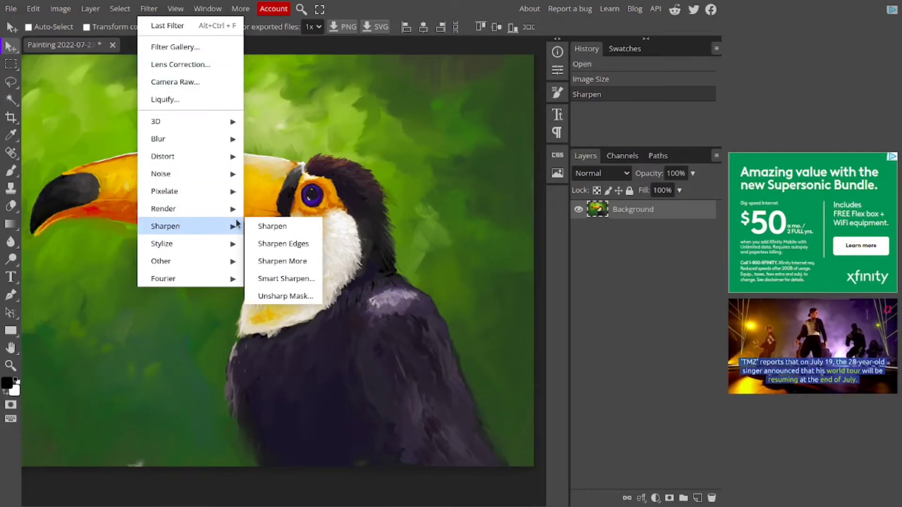
pyautogui.click(292, 245)
pyautogui.scroll(4, 333, 176)
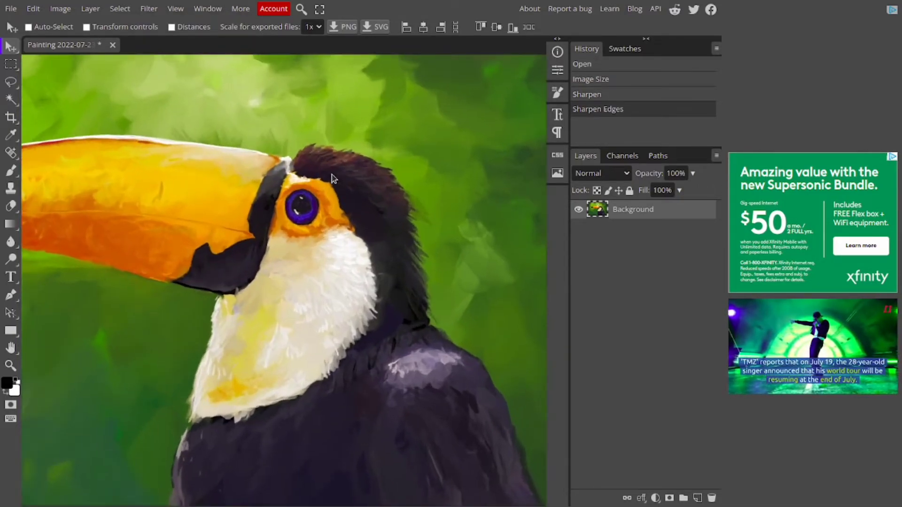
pyautogui.scroll(4, 333, 178)
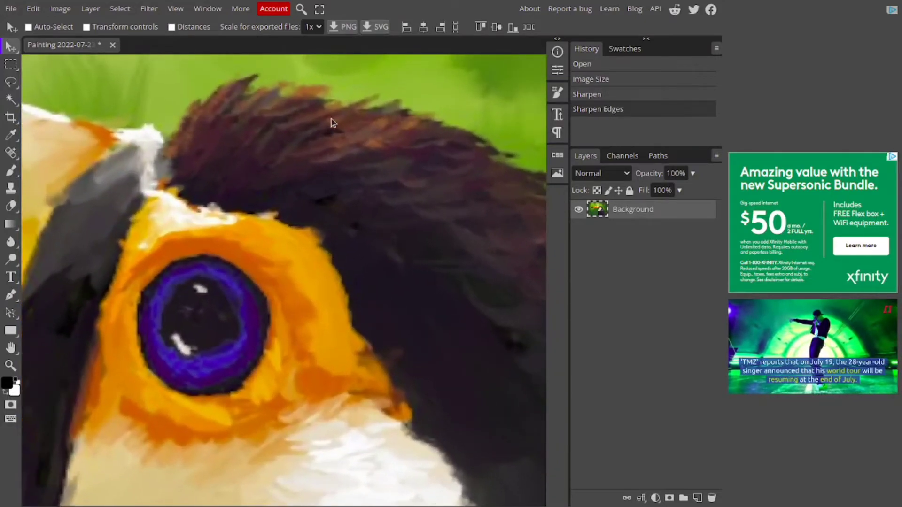
pyautogui.scroll(-8, 295, 189)
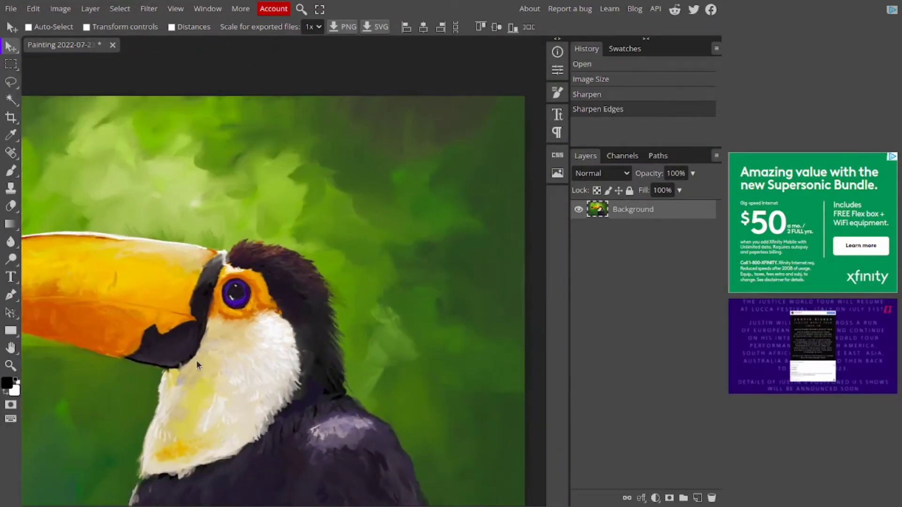
pyautogui.scroll(-3, 194, 362)
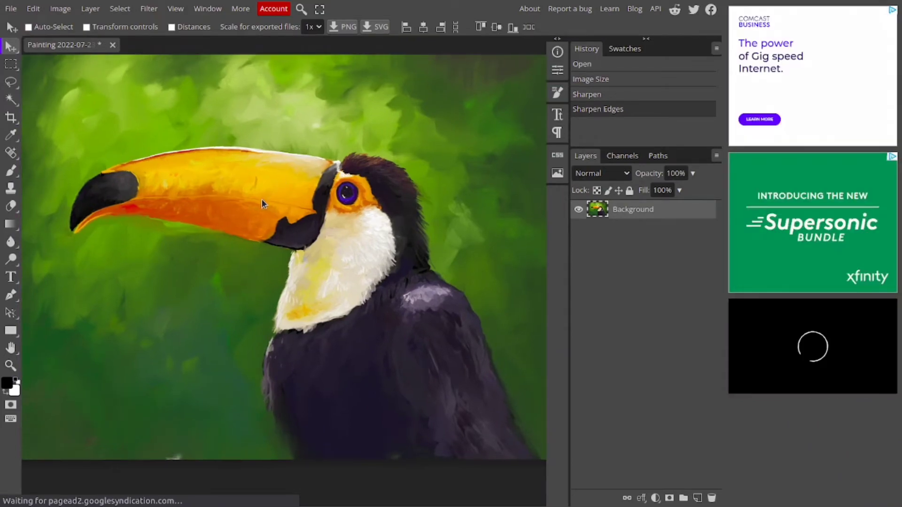
pyautogui.scroll(5, 261, 199)
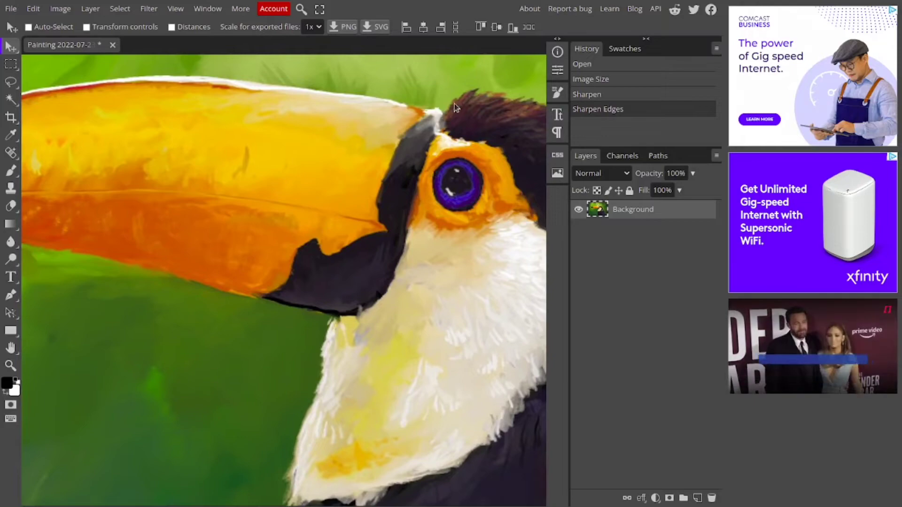
pyautogui.scroll(-2, 254, 400)
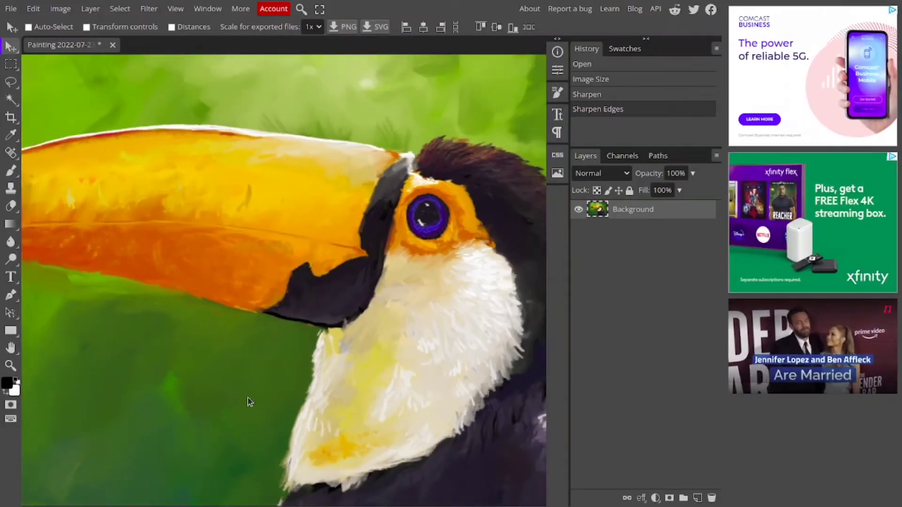
pyautogui.scroll(-5, 187, 388)
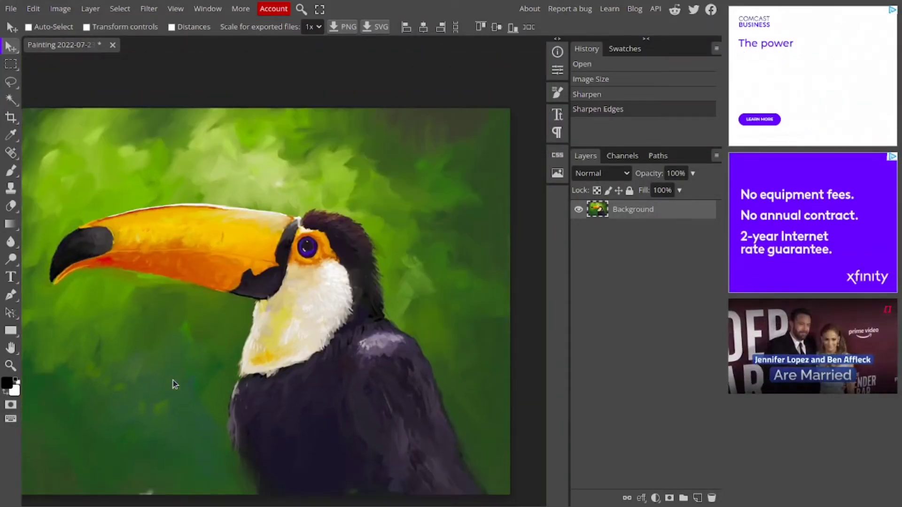
pyautogui.scroll(-4, 173, 380)
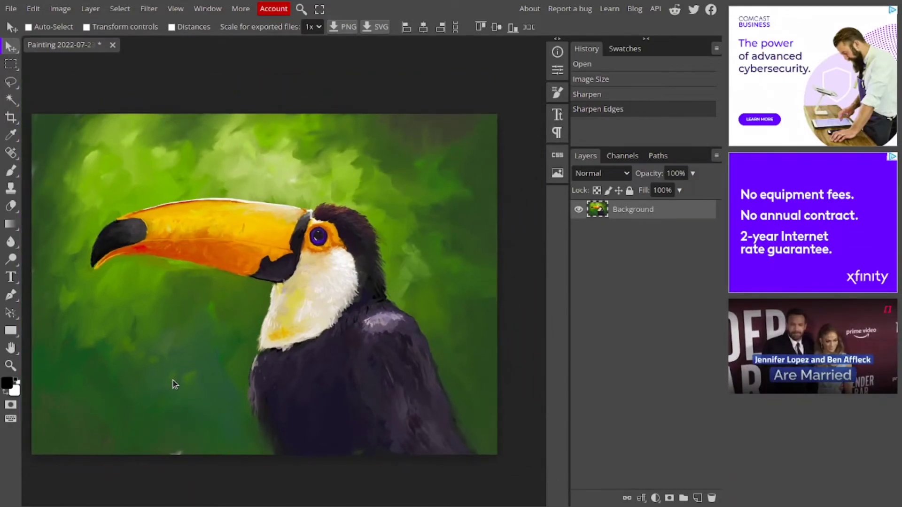
# - Start a PNG export via File > Export as, opening Save for web at 3472 × 2545 px
pyautogui.click(12, 9)
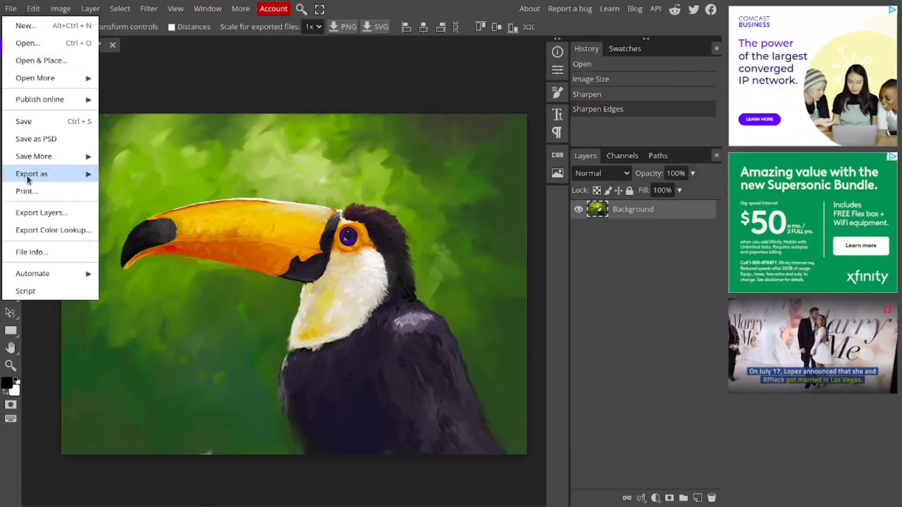
pyautogui.moveTo(55, 178)
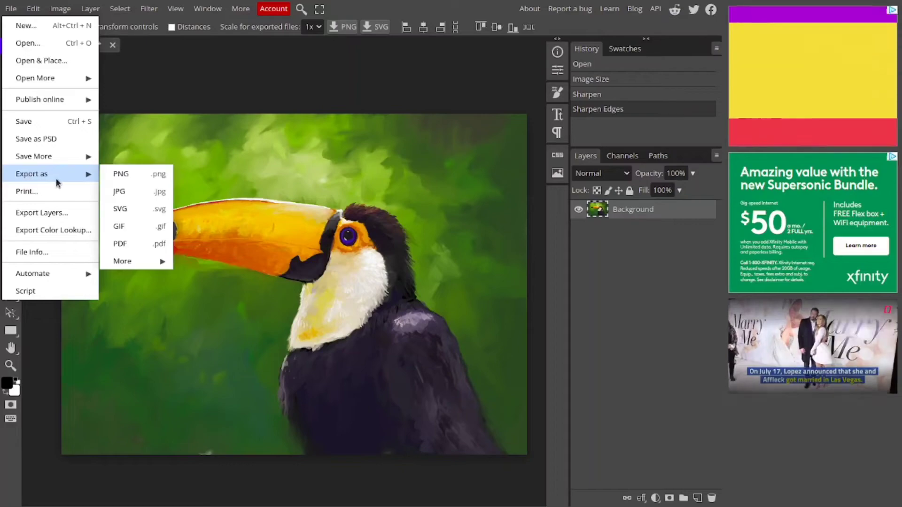
pyautogui.click(141, 175)
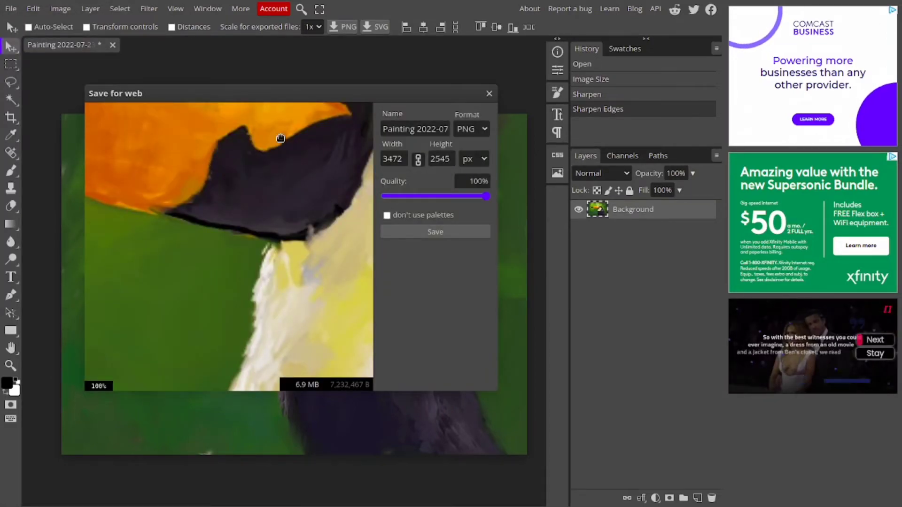
# - Name the export 'Toucan Painting Final' and show its size in inches, 27.78 × 20.36
pyautogui.moveTo(319, 180); pyautogui.dragTo(177, 318)
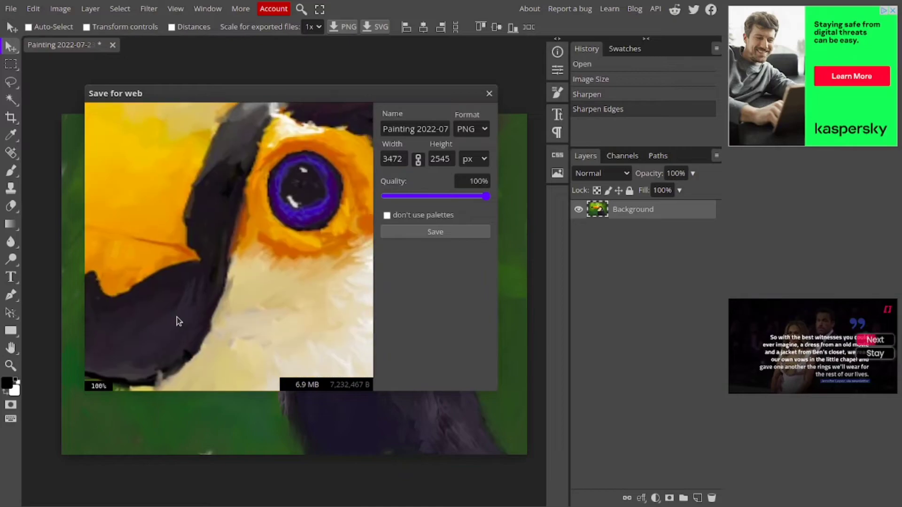
pyautogui.moveTo(327, 158); pyautogui.dragTo(282, 212)
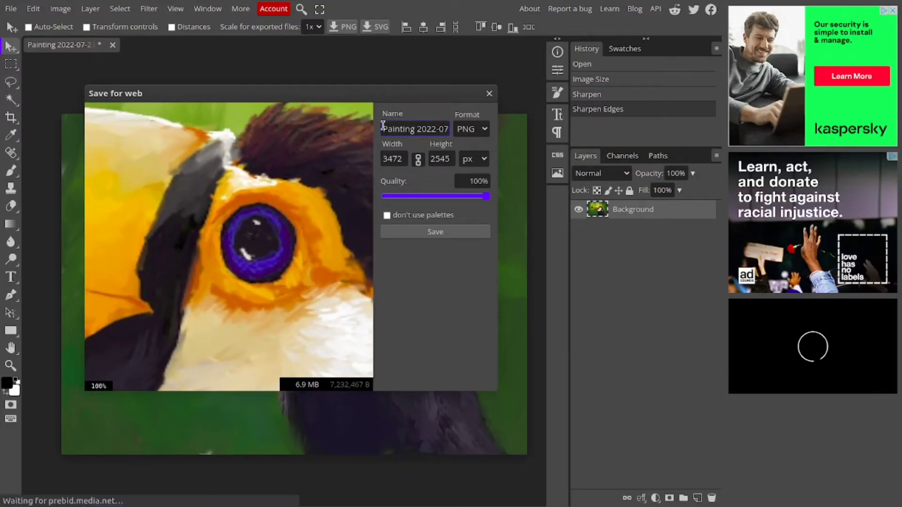
pyautogui.click(383, 128)
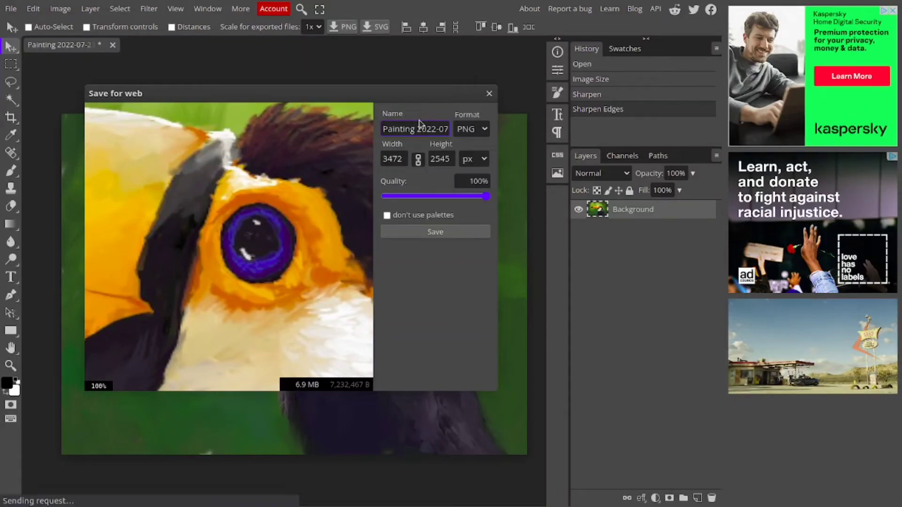
pyautogui.hotkey('ctrl', 'a')
pyautogui.write('Tucan')
pyautogui.press('BackSpace')
pyautogui.press('BackSpace')
pyautogui.press('BackSpace')
pyautogui.press('BackSpace')
pyautogui.press('BackSpace')
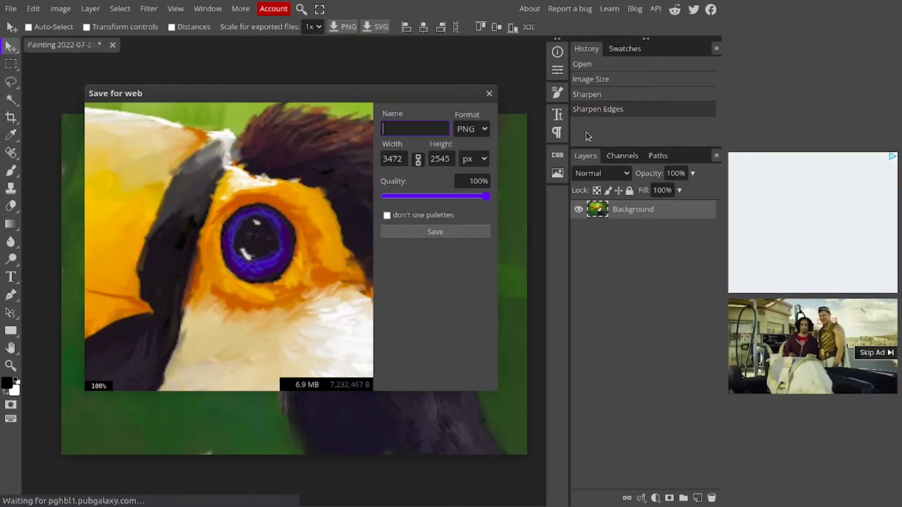
pyautogui.write('Toucan Painting Fin')
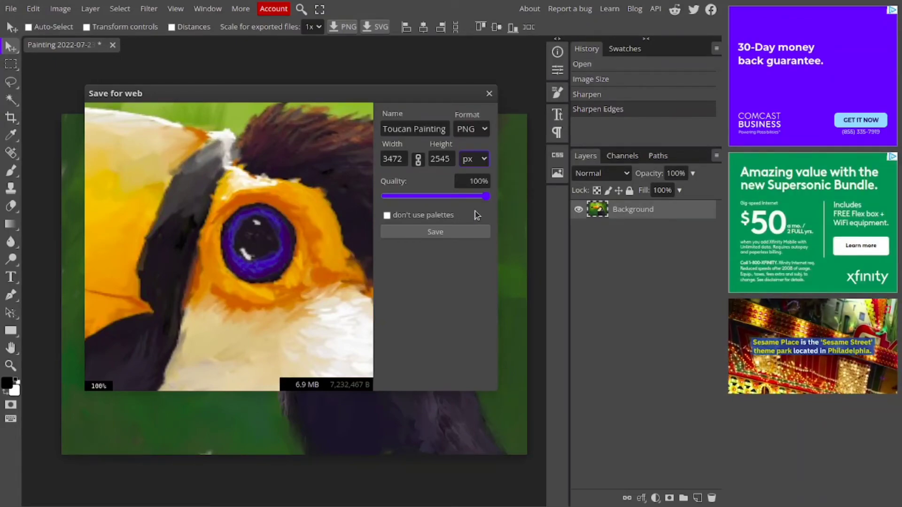
pyautogui.press('Down')
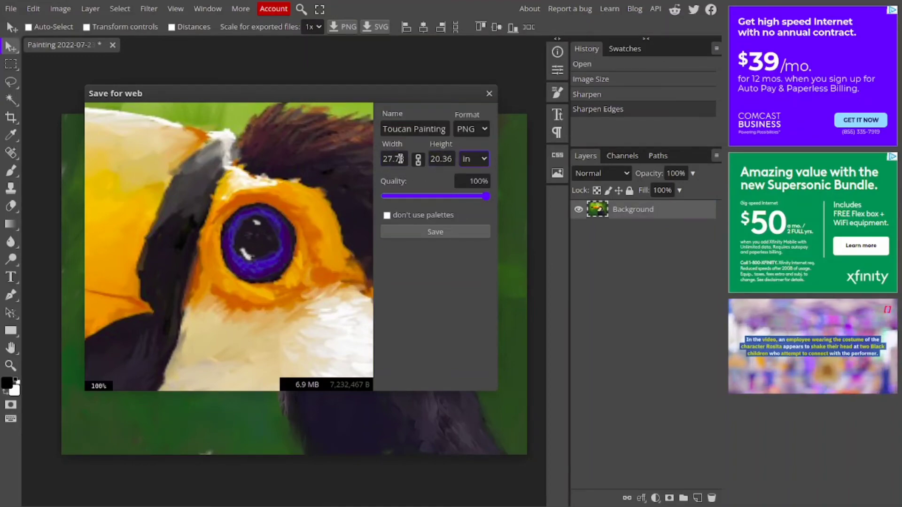
# - Save the Toucan Painting PNG to the computer and close the download notice
pyautogui.click(476, 237)
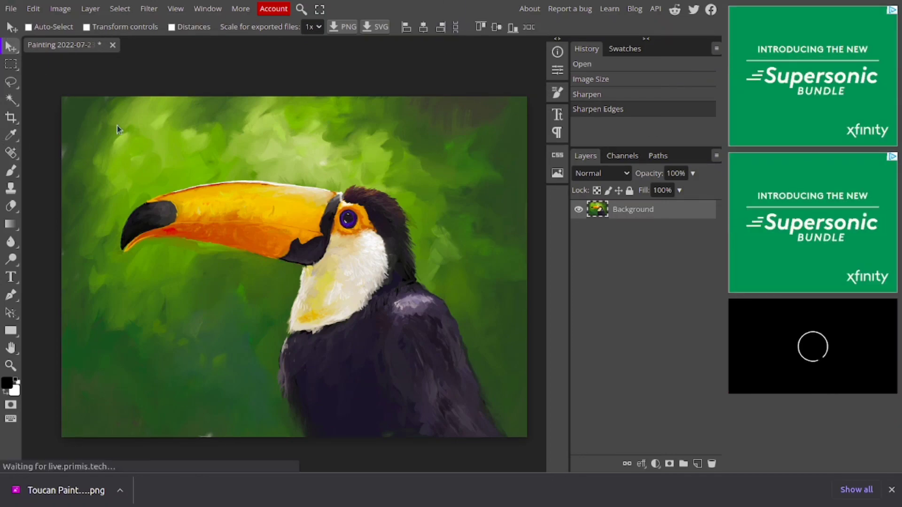
pyautogui.click(892, 490)
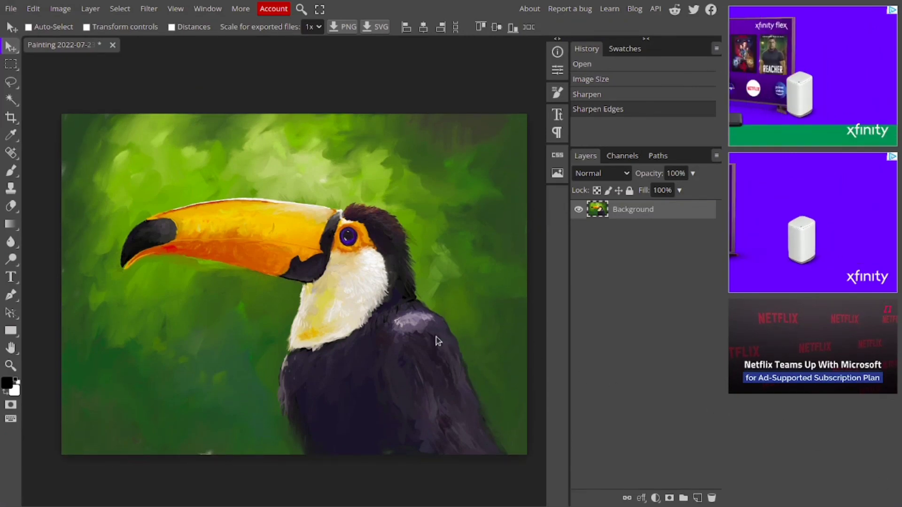